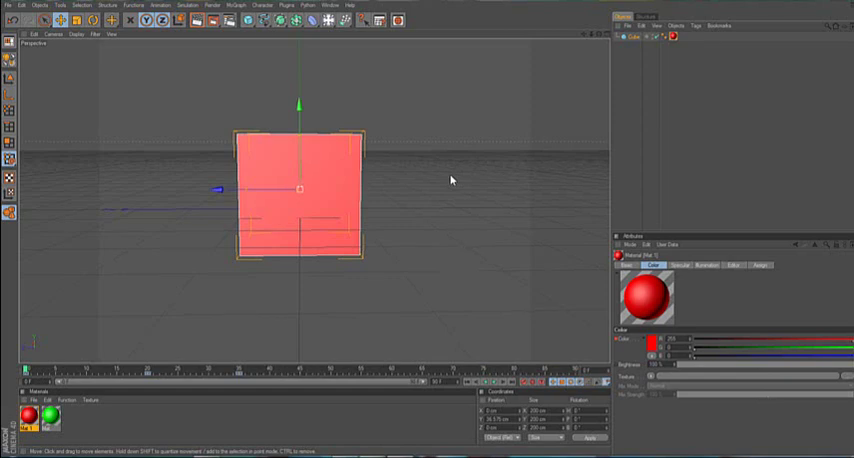
# Play the existing red-to-green-to-blue cube animation, then stop it around frame 30.
pyautogui.click(494, 384)
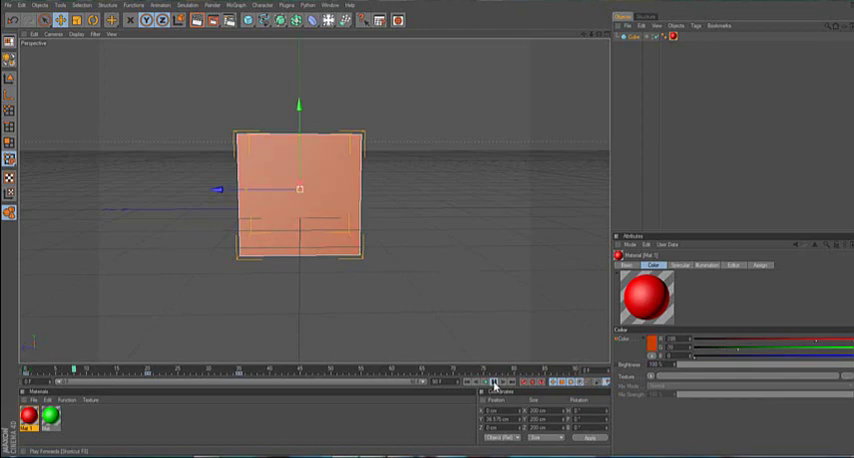
pyautogui.click(494, 384)
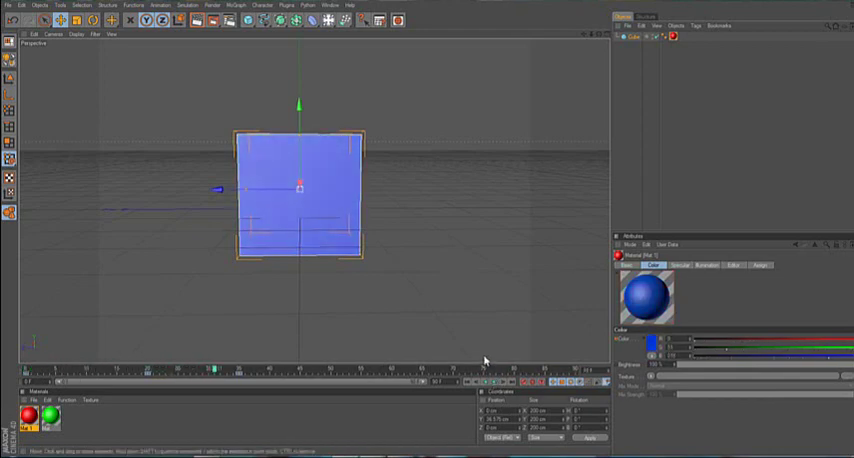
# Delete the existing cube, the Mat.1 material and the green material.
pyautogui.press('Delete')
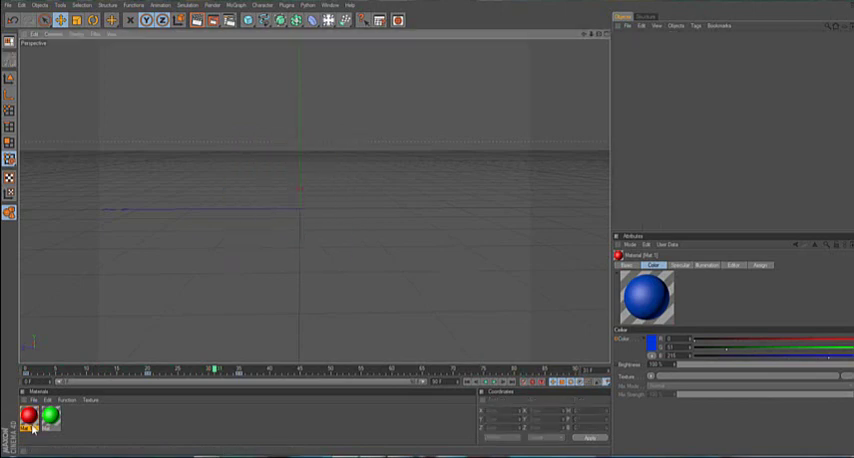
pyautogui.click(30, 418)
pyautogui.press('Delete')
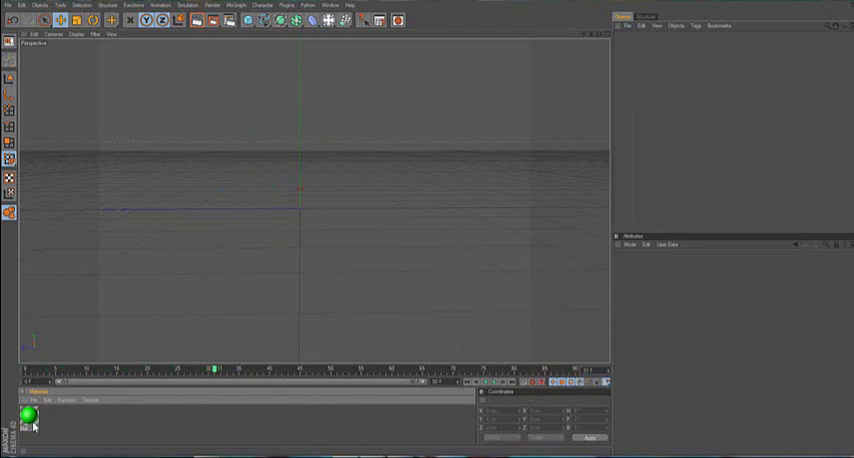
pyautogui.click(31, 422)
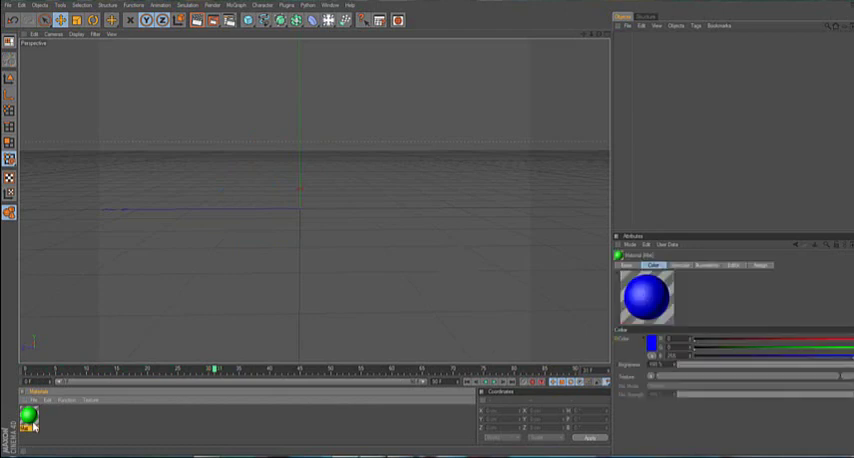
pyautogui.press('Delete')
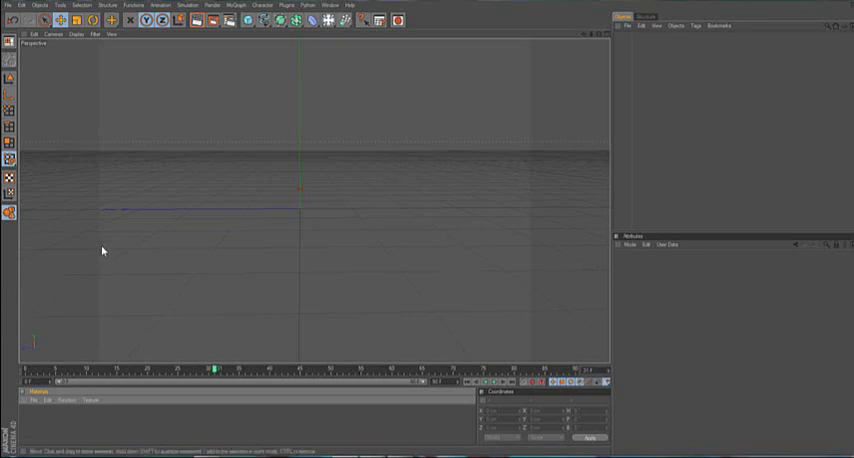
# Add a new Cube primitive and raise it above the floor grid along Y.
pyautogui.click(247, 19)
pyautogui.click(305, 139)
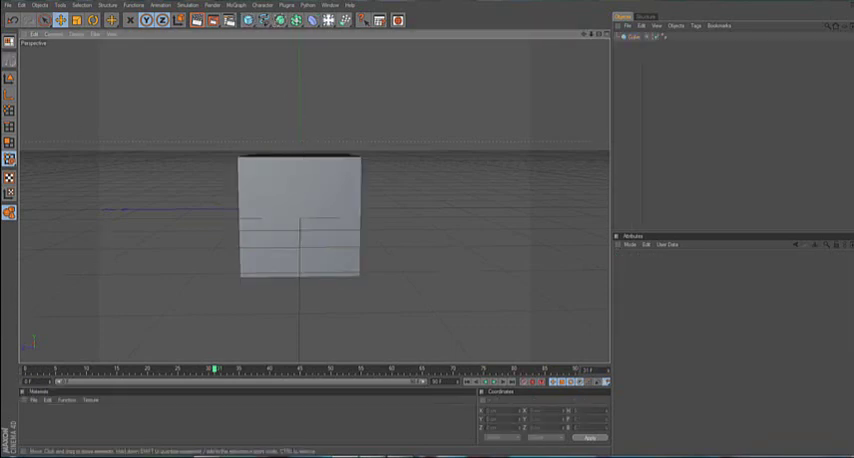
pyautogui.click(299, 230)
pyautogui.moveTo(299, 125); pyautogui.dragTo(299, 58)
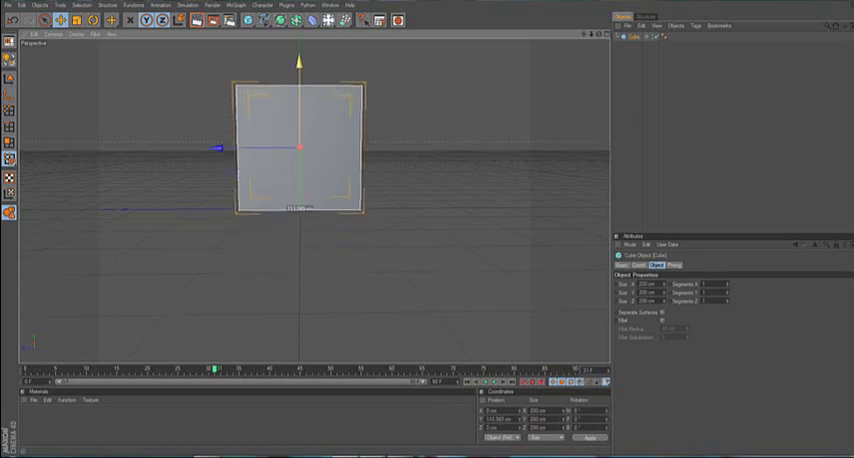
# Create a new material and make its colour pure red with G and B at 0.
pyautogui.click(33, 400)
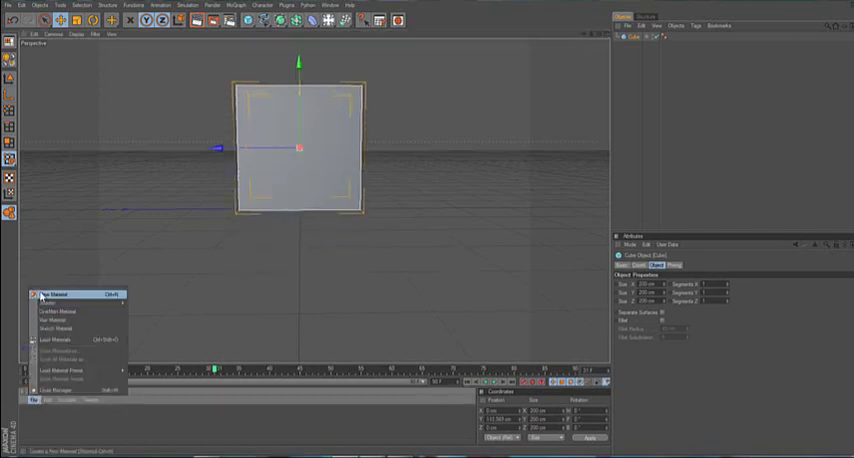
pyautogui.click(41, 298)
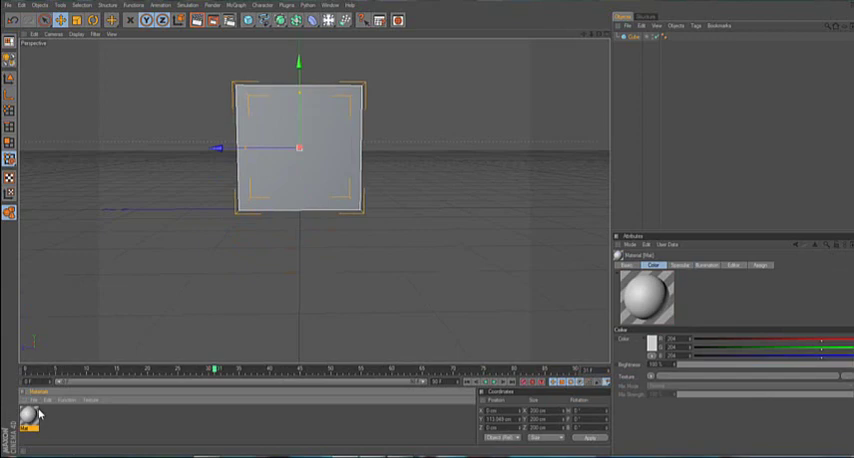
pyautogui.doubleClick(29, 414)
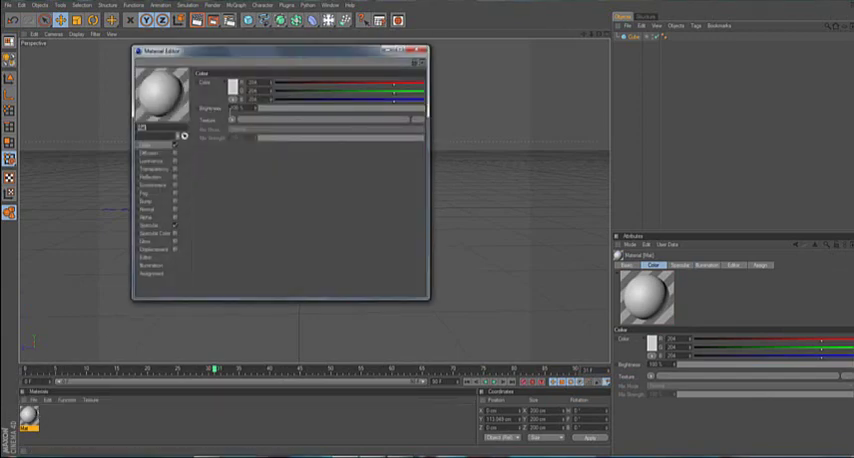
pyautogui.moveTo(395, 92); pyautogui.dragTo(282, 99)
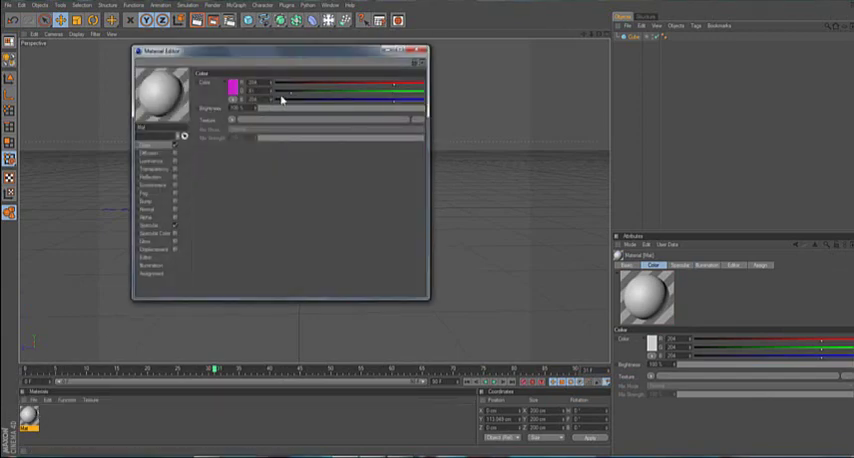
pyautogui.moveTo(395, 99); pyautogui.dragTo(276, 99)
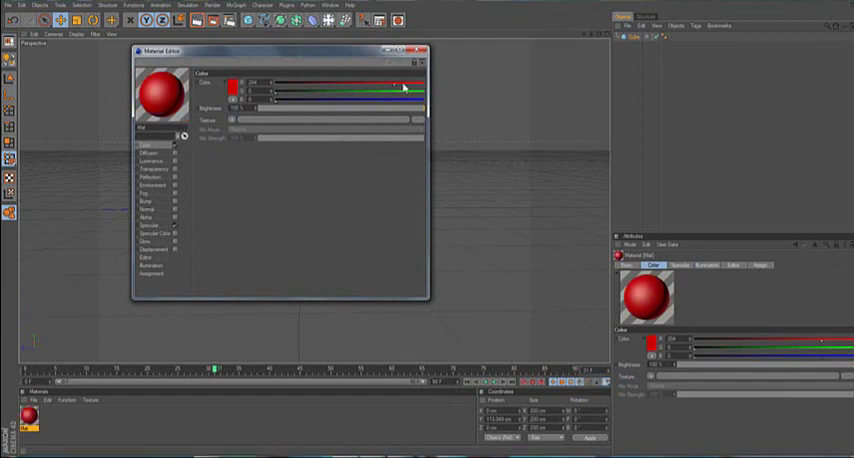
# Apply the red material to the cube and reopen its material editor.
pyautogui.click(421, 50)
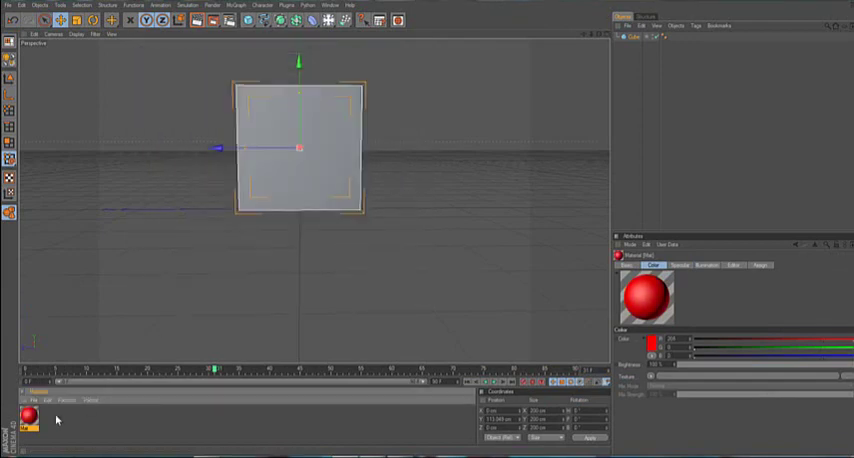
pyautogui.moveTo(31, 415); pyautogui.dragTo(237, 213)
pyautogui.doubleClick(28, 414)
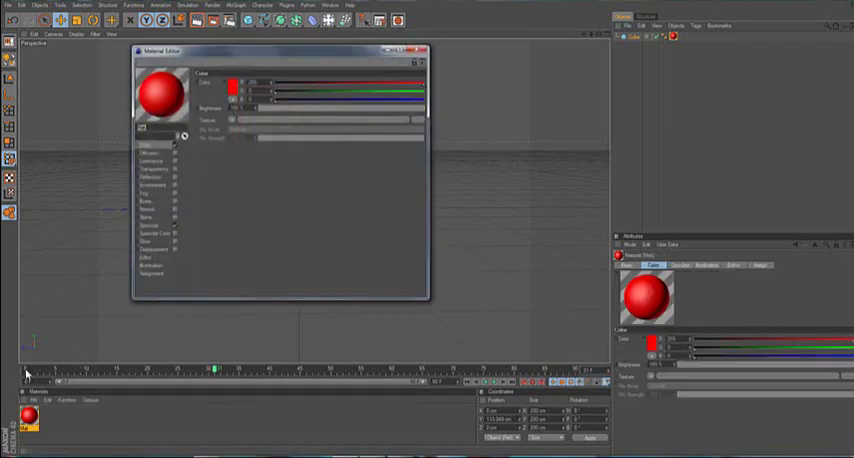
# Keyframe the material colour: red at frame 0, green at frame 10, blue at frame 20.
pyautogui.click(27, 373)
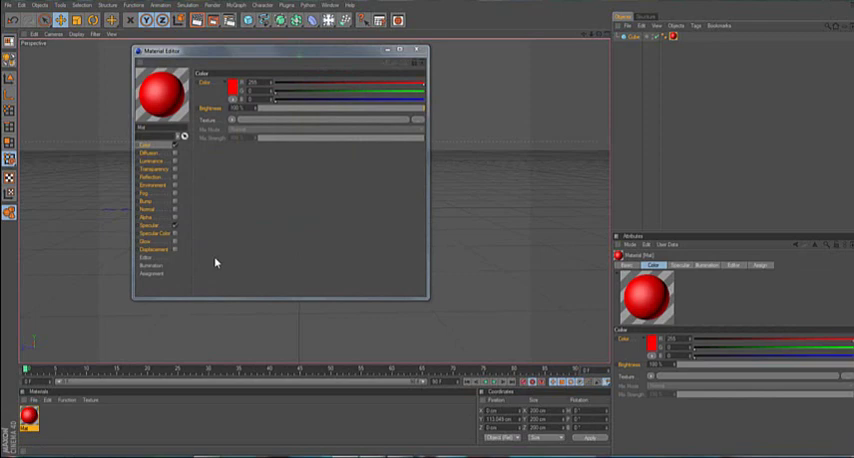
pyautogui.click(87, 371)
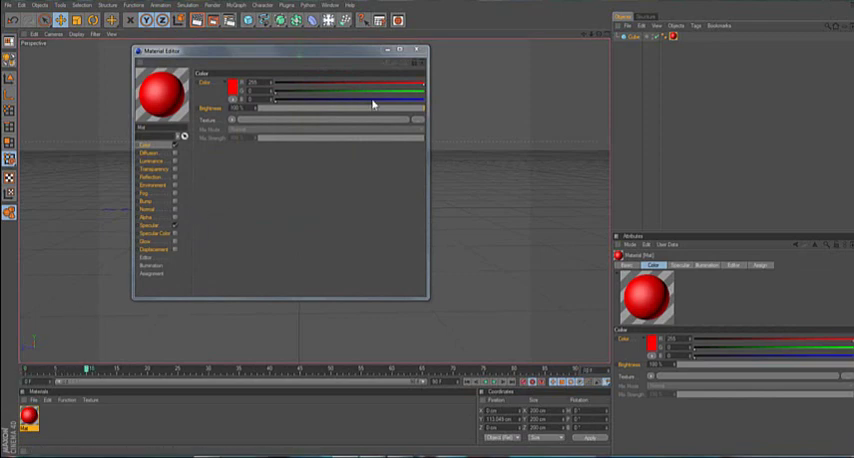
pyautogui.moveTo(420, 83)
pyautogui.mouseDown()
pyautogui.moveTo(278, 83)
pyautogui.moveTo(420, 91)
pyautogui.mouseUp()
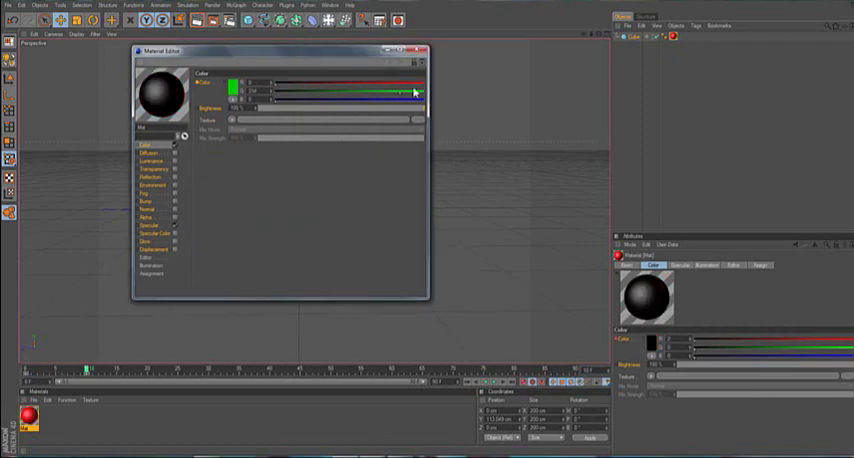
pyautogui.click(148, 371)
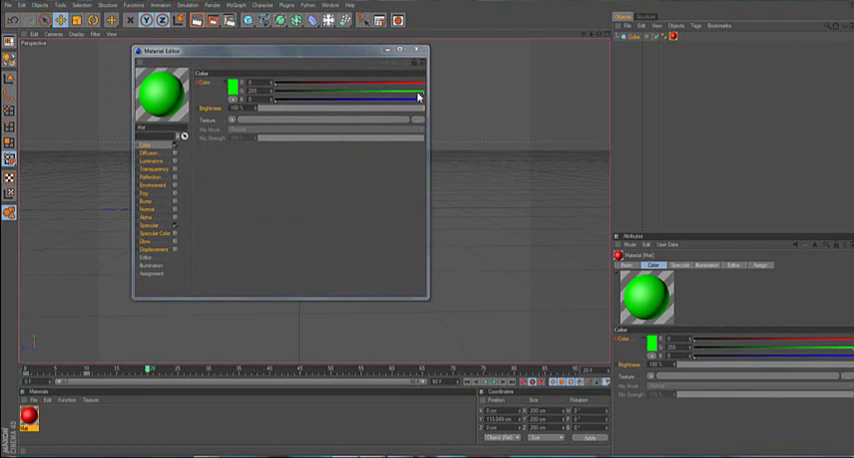
pyautogui.moveTo(418, 92)
pyautogui.mouseDown()
pyautogui.moveTo(278, 92)
pyautogui.moveTo(425, 100)
pyautogui.mouseUp()
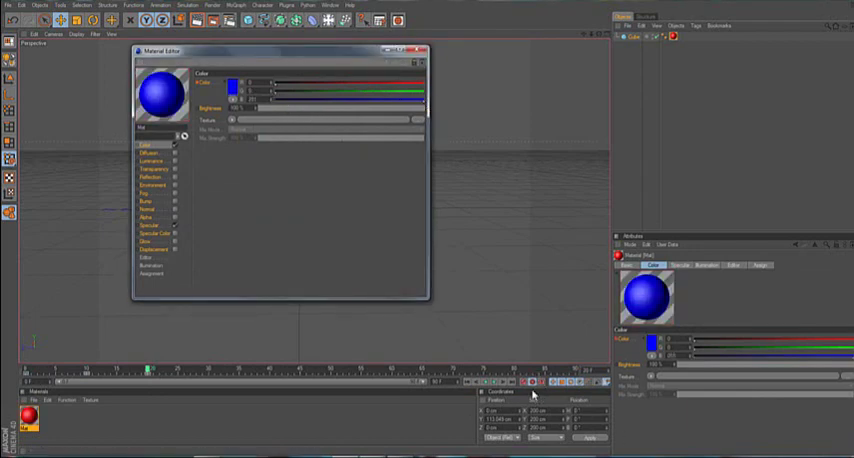
# Close the material editor, play the red-green-blue animation, and return the playhead to frame 0.
pyautogui.click(421, 49)
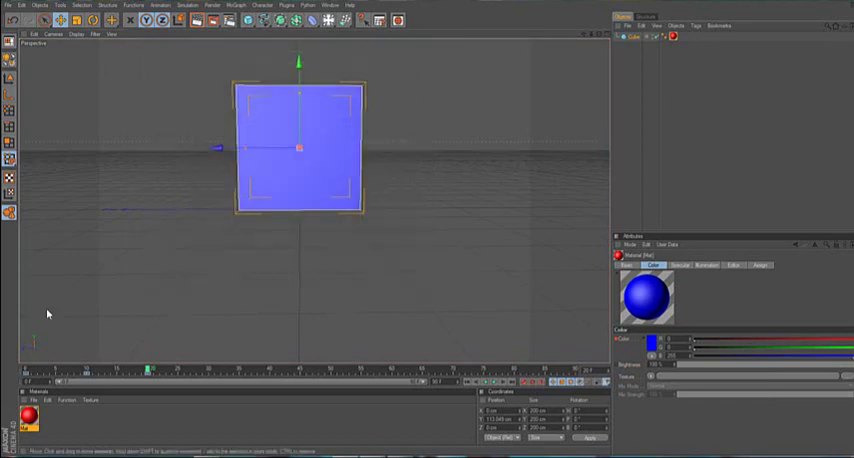
pyautogui.click(27, 370)
pyautogui.click(493, 382)
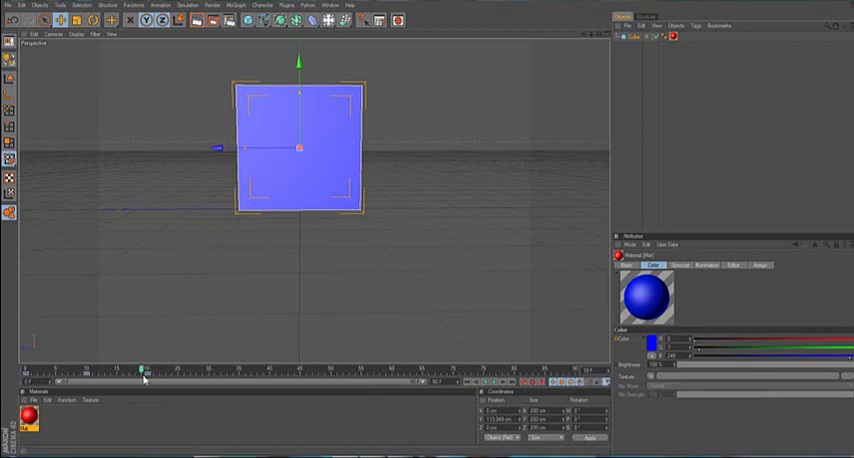
pyautogui.moveTo(143, 368); pyautogui.dragTo(3, 388)
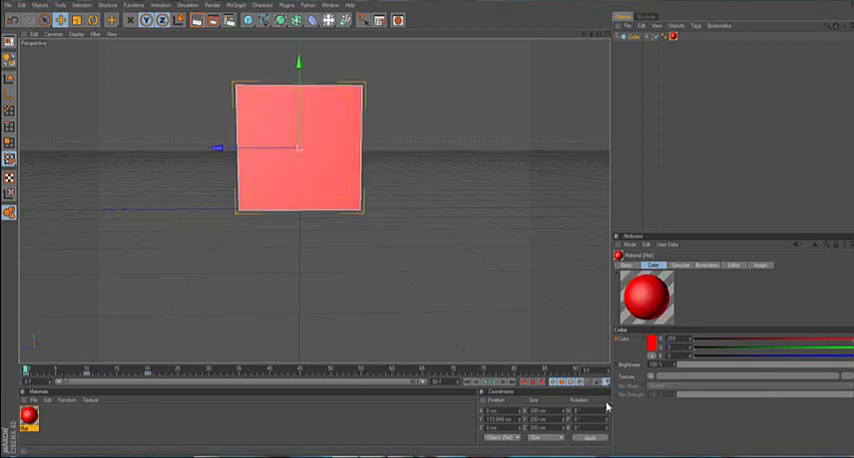